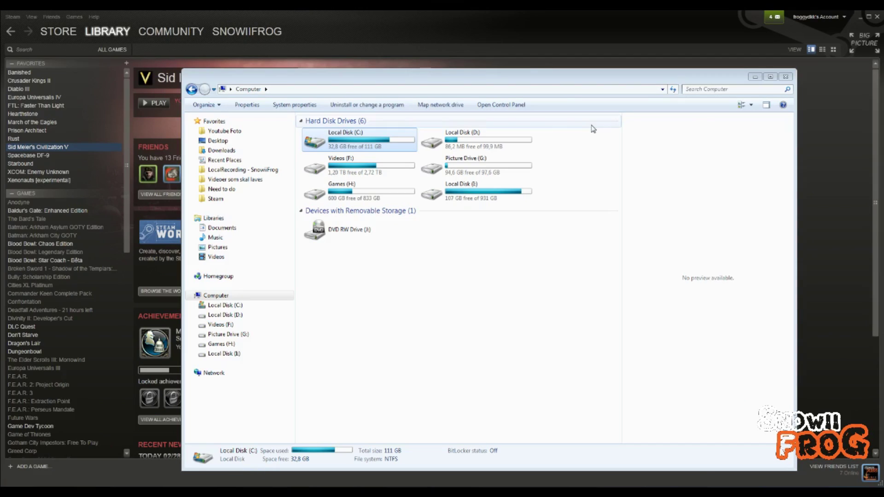
- Open the Sid Meier's Civilization 5 folder under my games in My Documents of the user profile on drive C
click(381, 40)
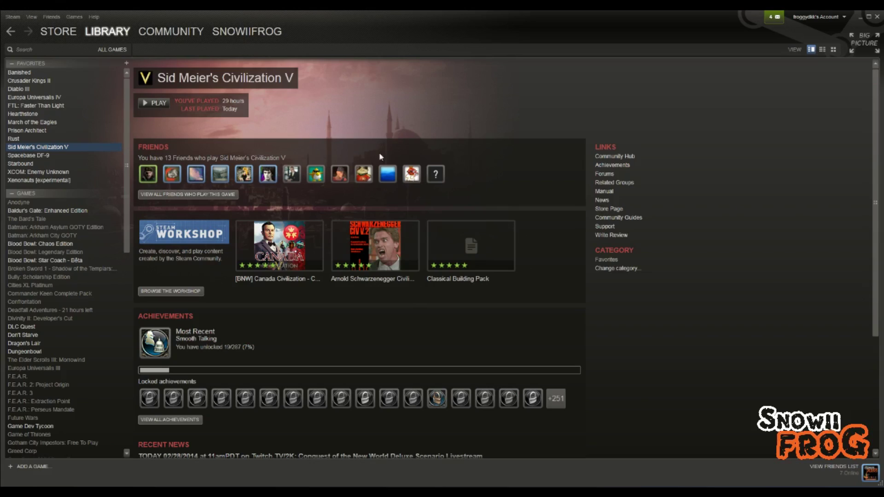
key(super+e)
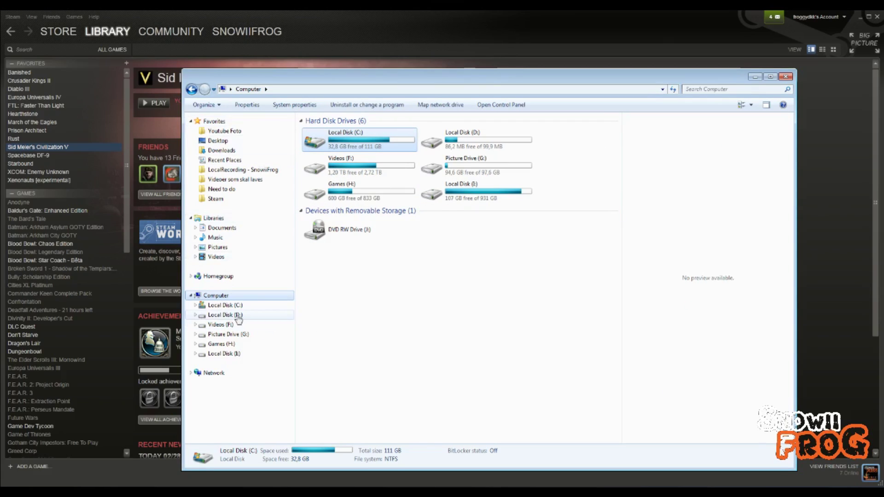
click(226, 306)
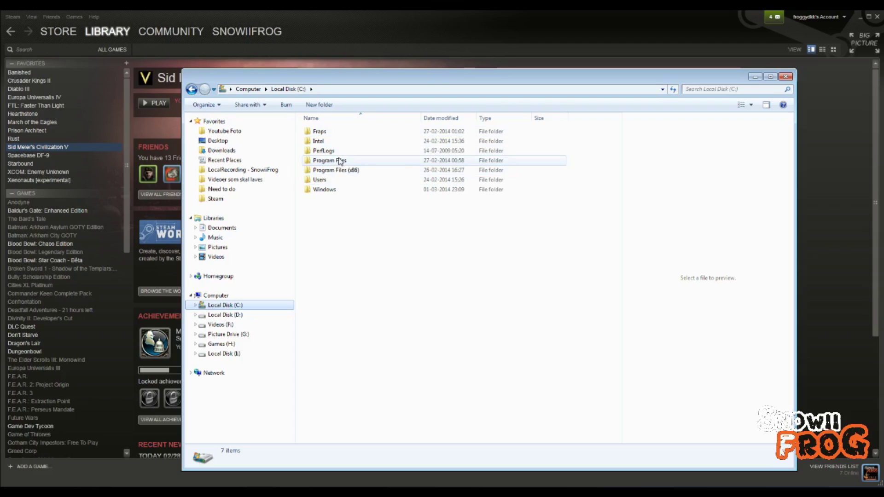
double_click(322, 180)
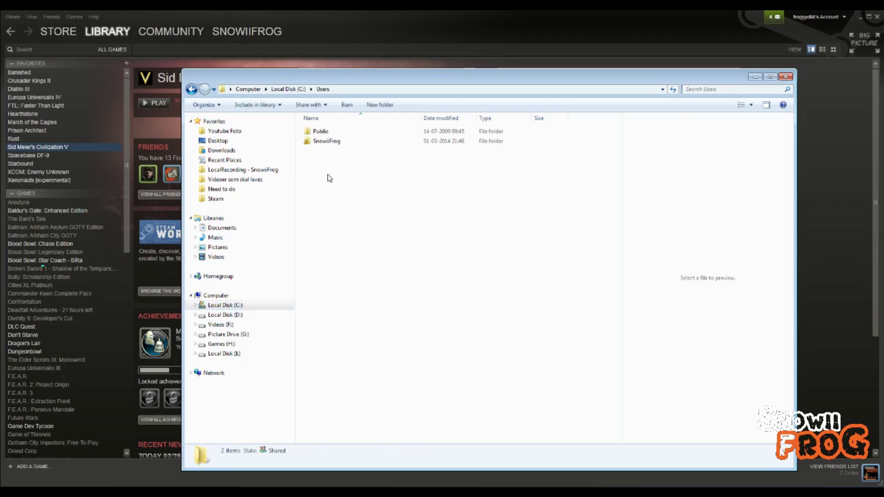
double_click(328, 142)
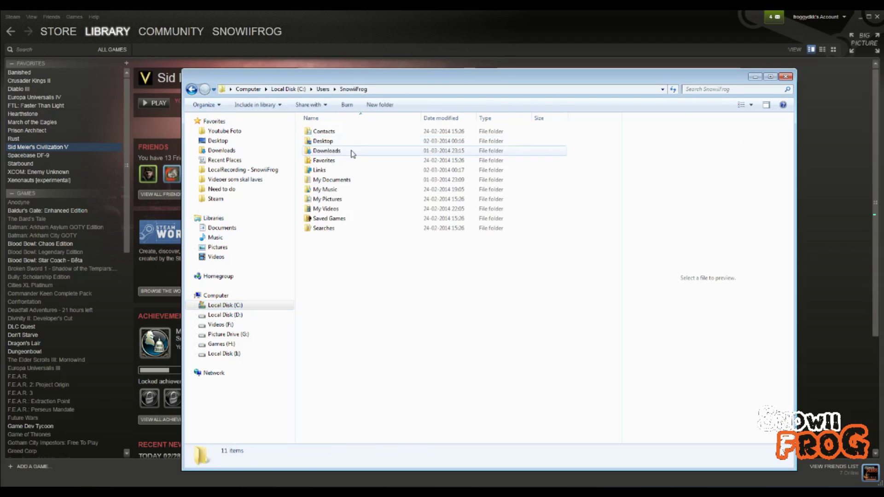
double_click(334, 181)
double_click(326, 160)
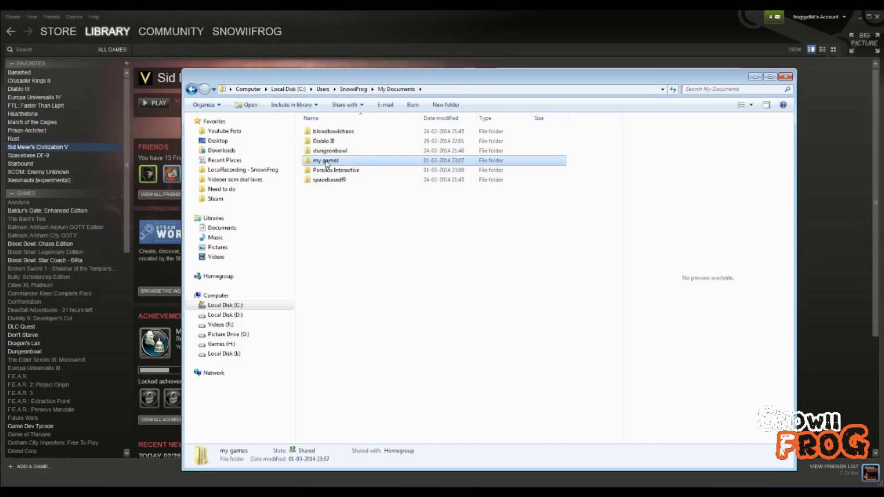
click(341, 144)
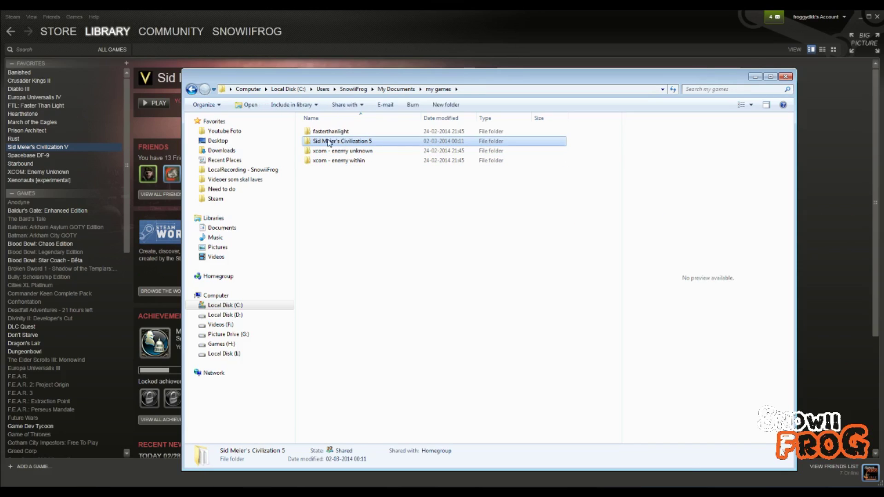
double_click(356, 142)
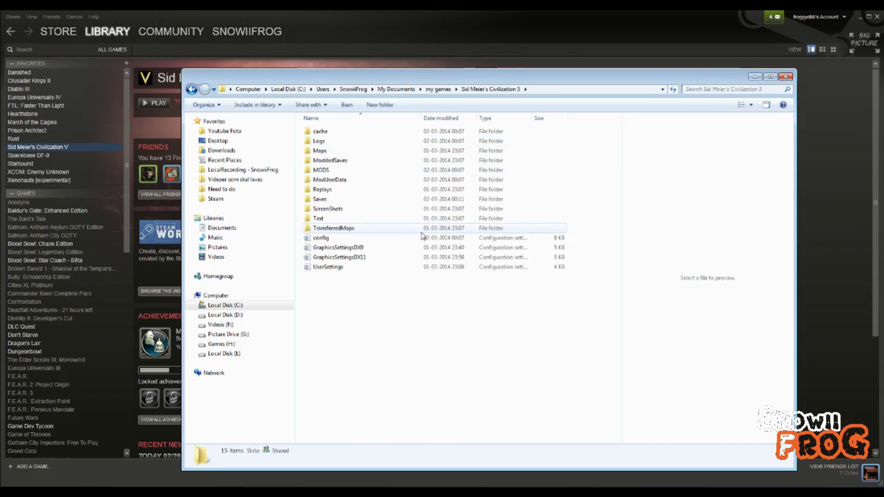
- Create a folder named Old files inside the Sid Meier's Civilization 5 folder
click(343, 259)
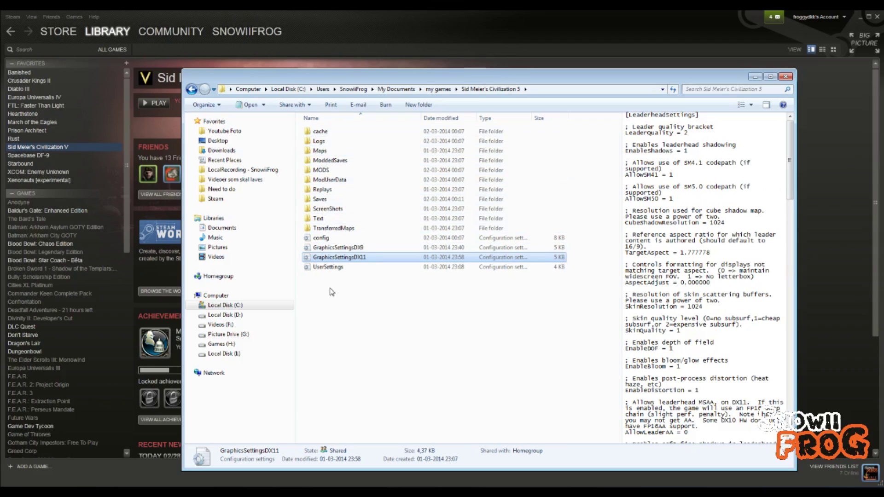
right_click(341, 299)
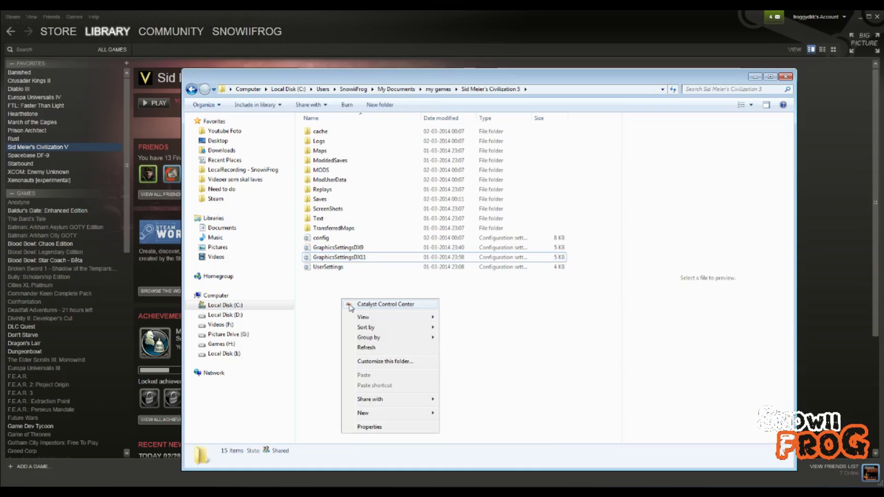
click(323, 309)
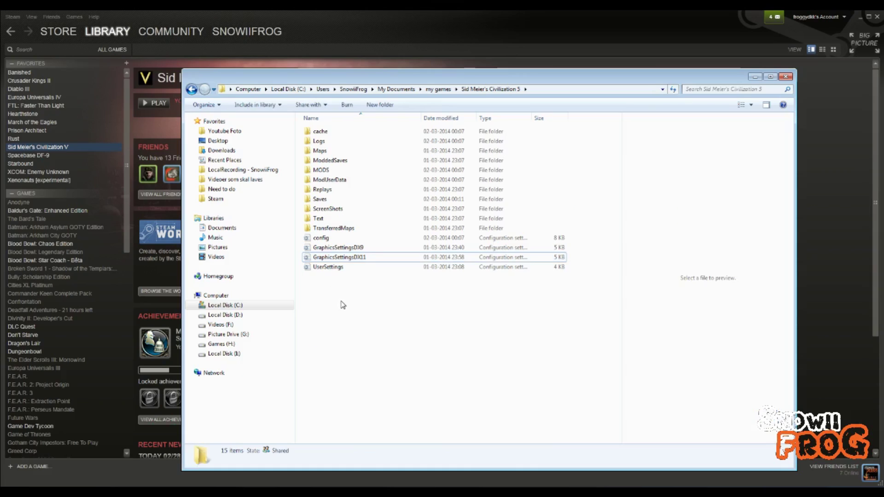
right_click(331, 284)
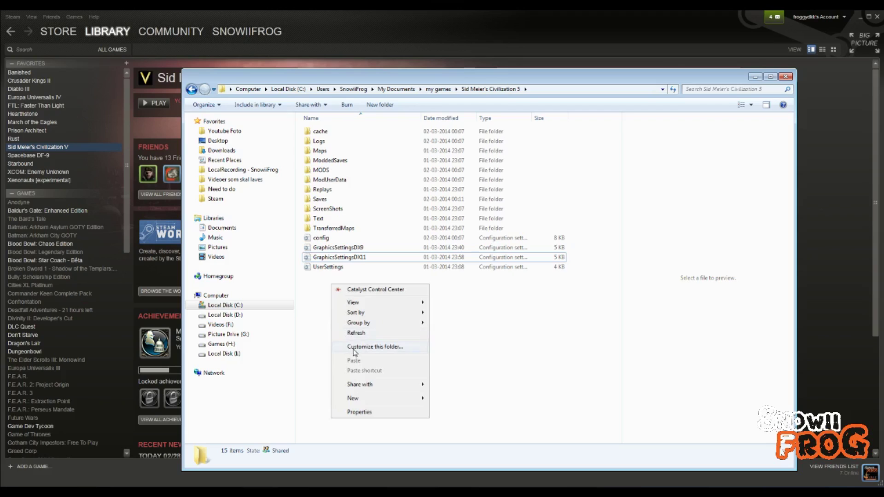
mouse_move(369, 401)
click(451, 265)
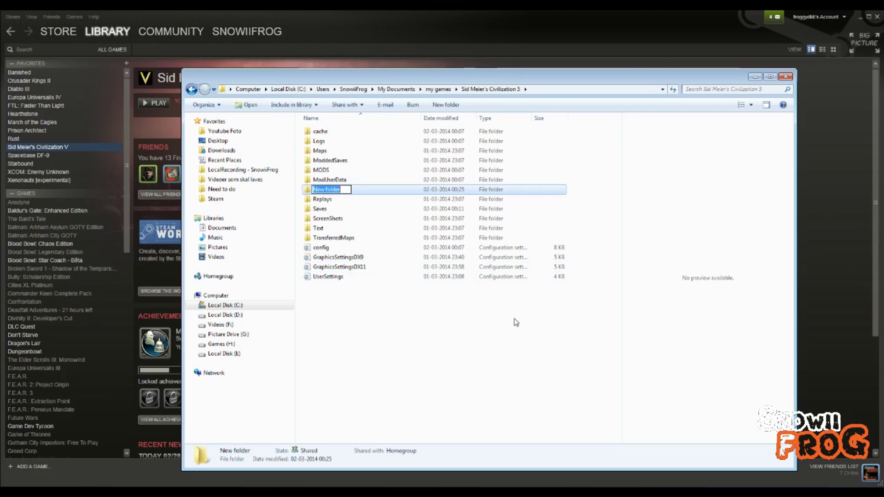
text(Old files)
key(Return)
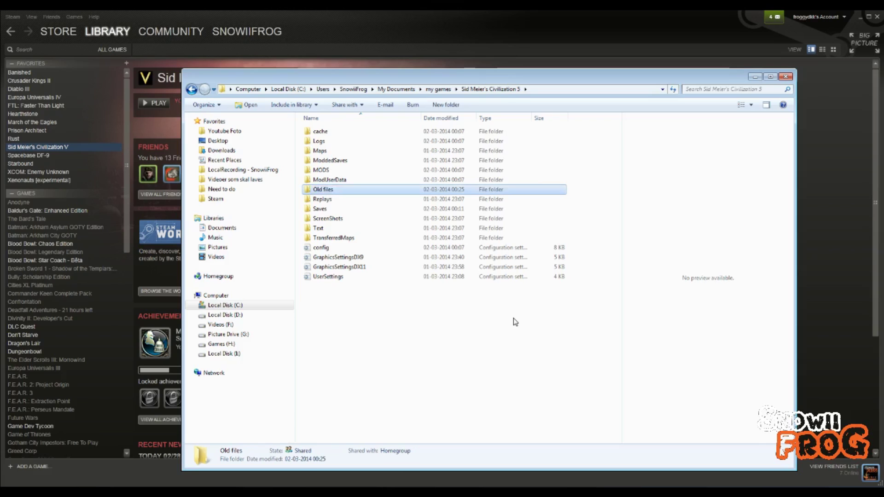
- Open the GraphicsSettingsDX11 file and find its Fullscreen setting in the UserSettings section
click(333, 277)
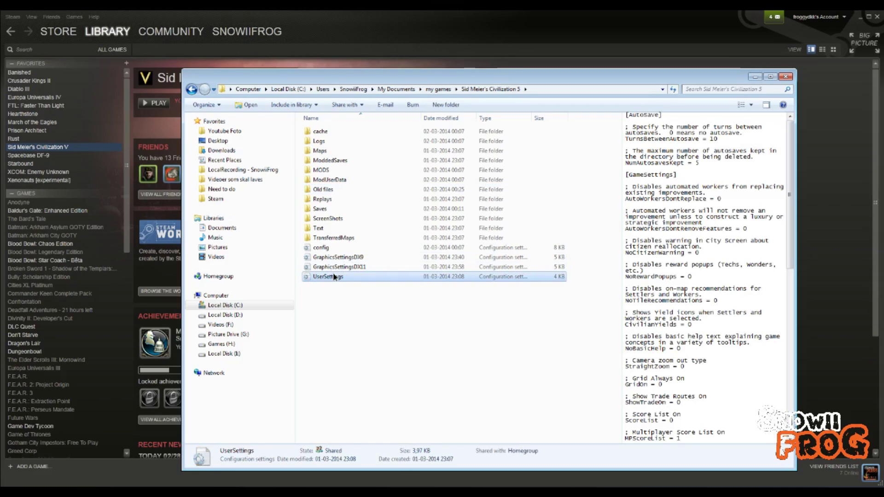
double_click(330, 268)
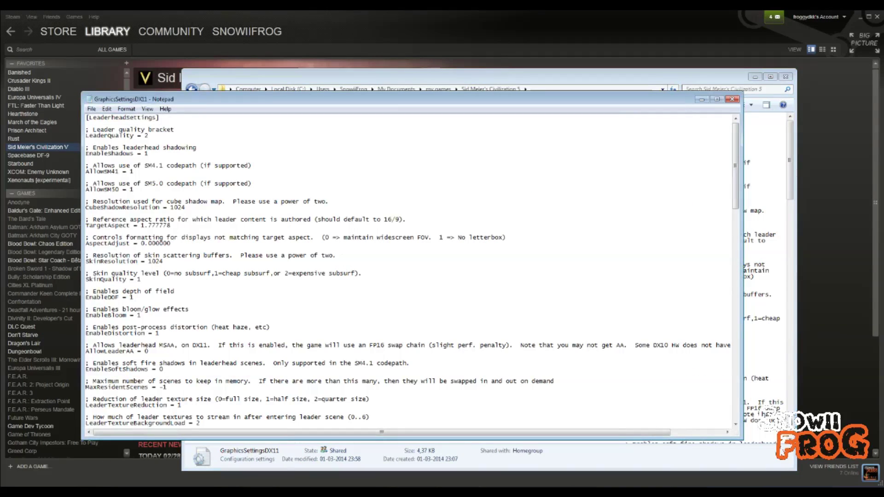
click(732, 100)
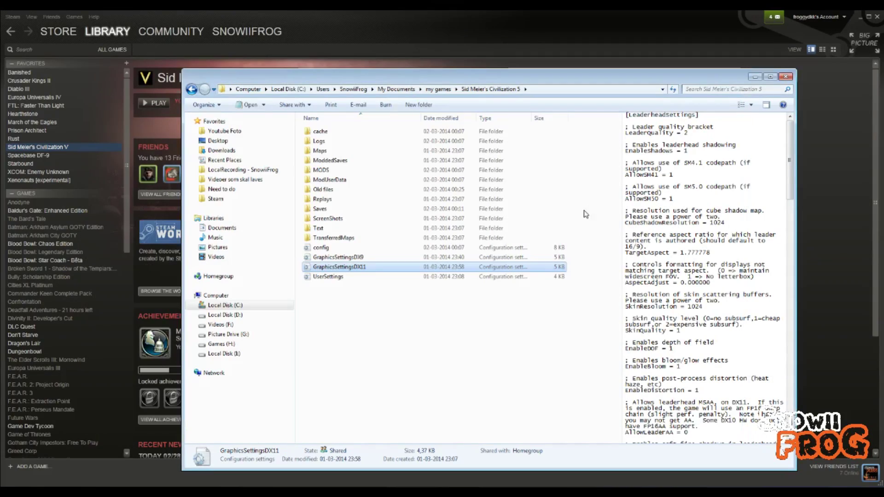
double_click(329, 268)
scroll(329, 270, down, 9)
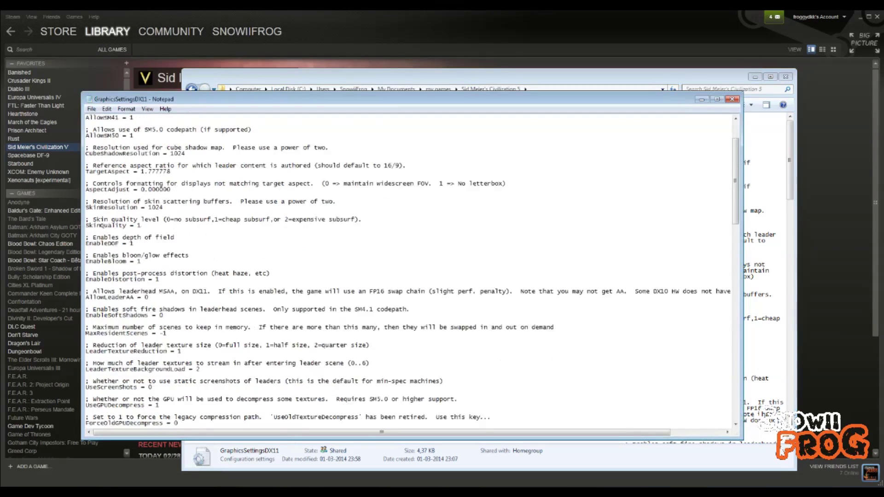
scroll(329, 269, down, 20)
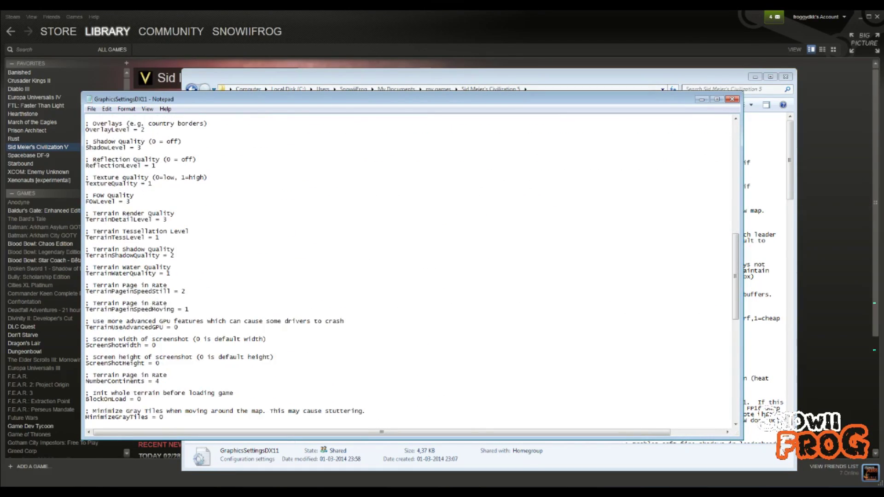
scroll(330, 270, down, 9)
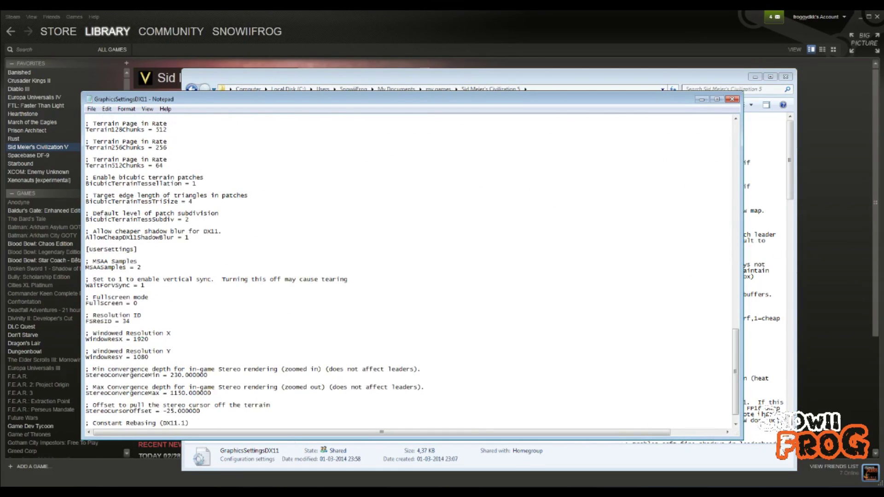
- Change the Fullscreen value to 1 and back to 0 in GraphicsSettingsDX11, then close the file without saving
drag(85, 303, 148, 303)
click(136, 303)
double_click(136, 303)
text(1)
key(shift+Left)
text(0)
double_click(135, 303)
click(134, 304)
double_click(135, 304)
double_click(90, 99)
click(473, 273)
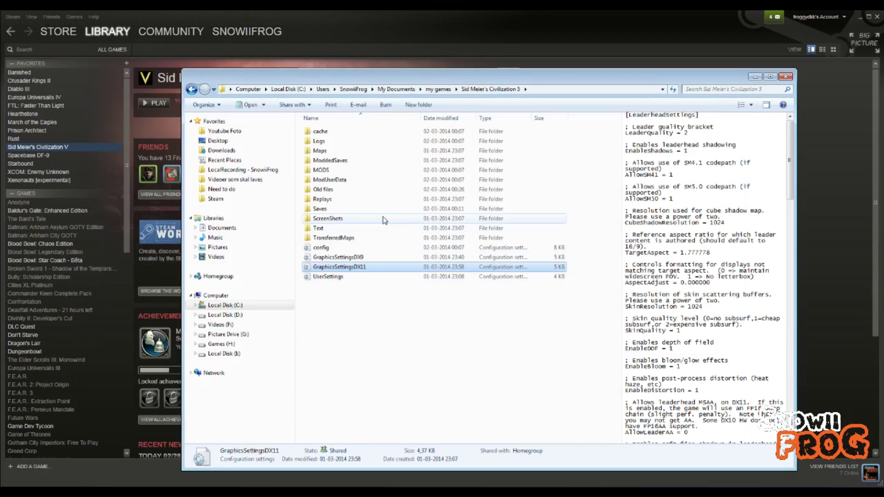
- Verify the integrity of the game cache for Sid Meier's Civilization V in Steam and dismiss the validation dialog
right_click(90, 149)
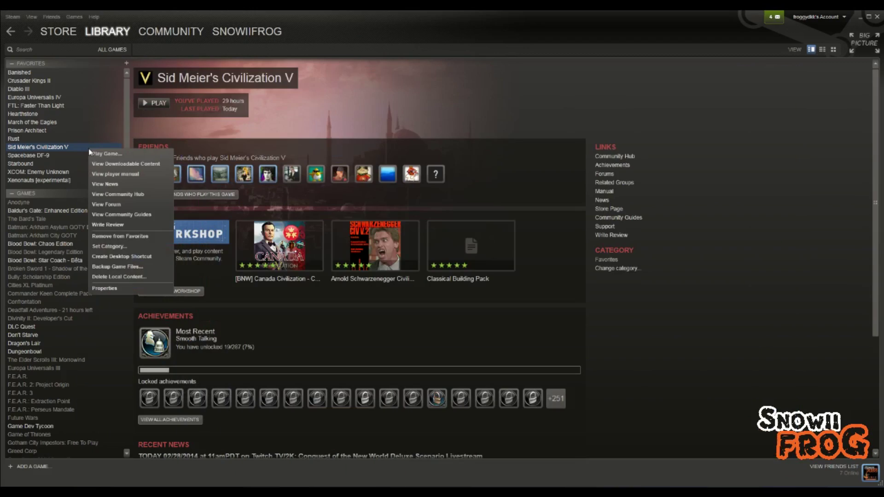
click(190, 131)
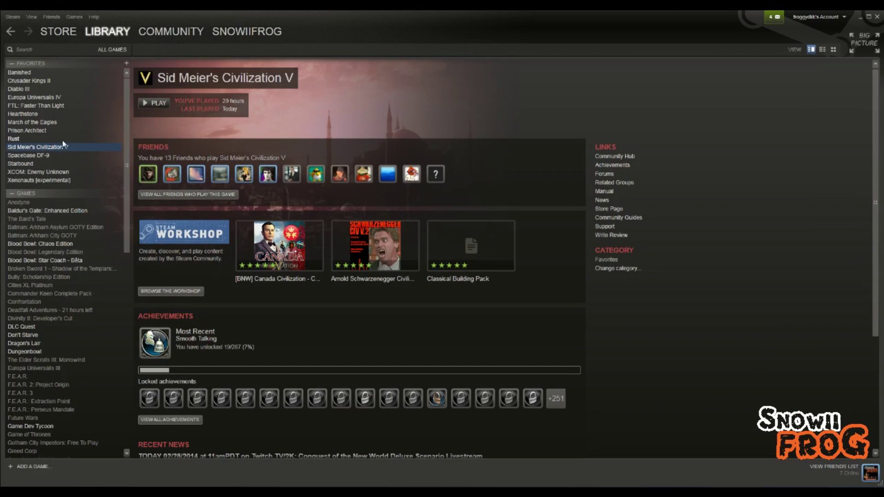
mouse_move(69, 39)
right_click(30, 147)
click(87, 284)
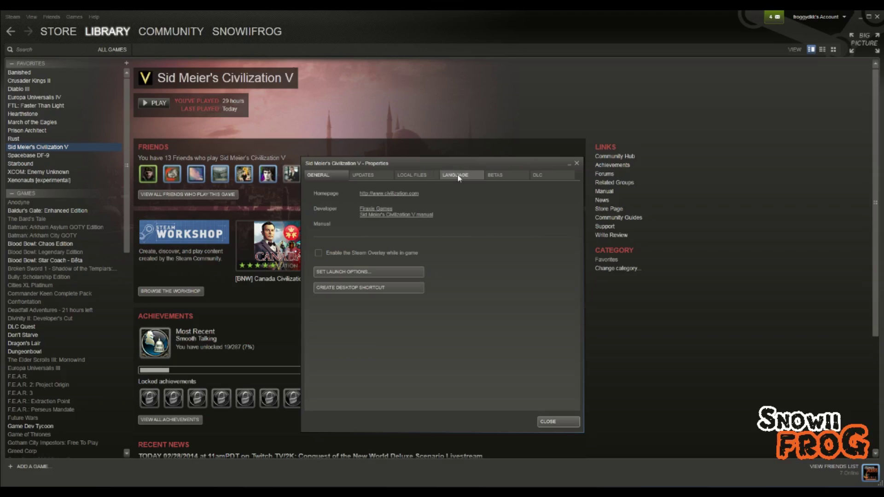
click(414, 176)
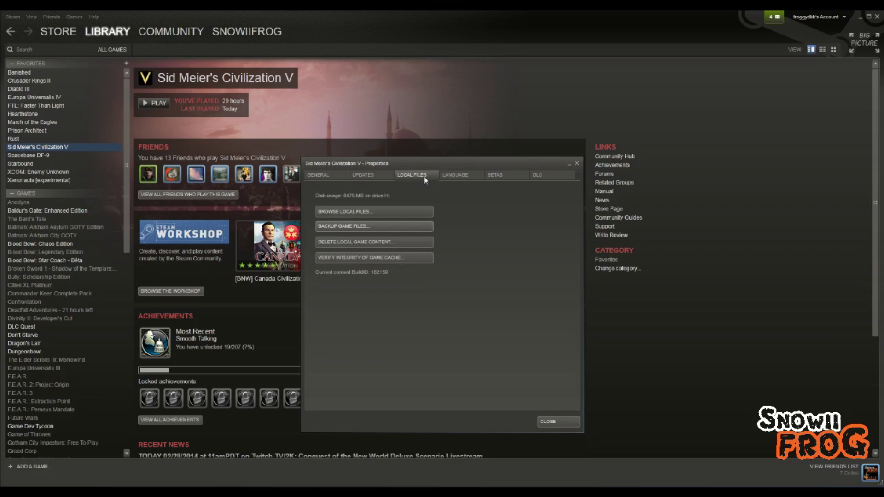
click(366, 259)
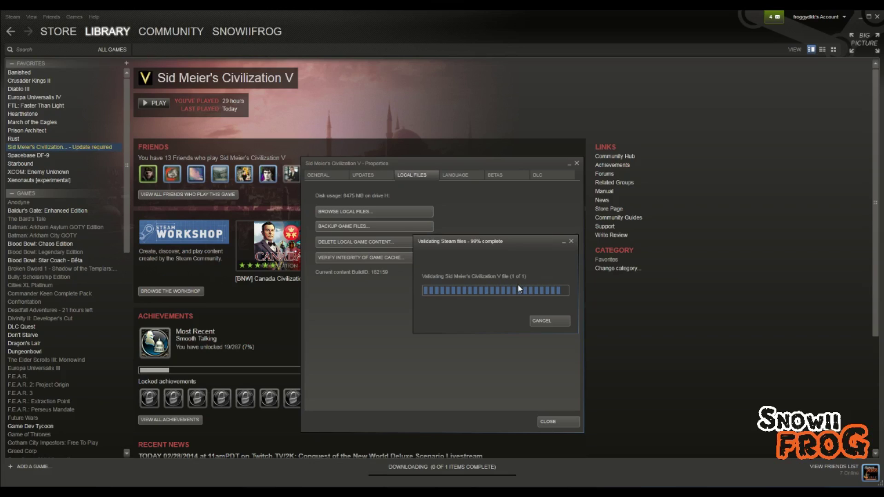
click(548, 321)
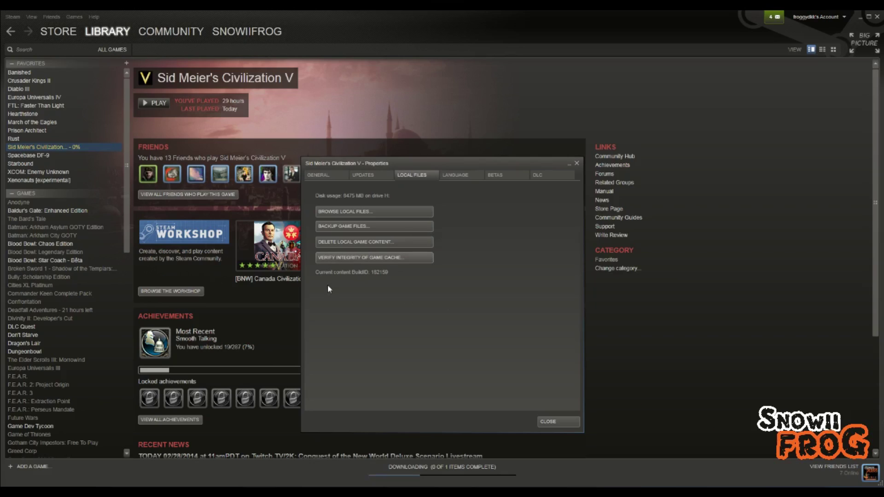
- Launch the DirectX 10 & 11 version of Sid Meier's Civilization V and continue past the legal notice to the main menu
right_click(58, 149)
click(70, 156)
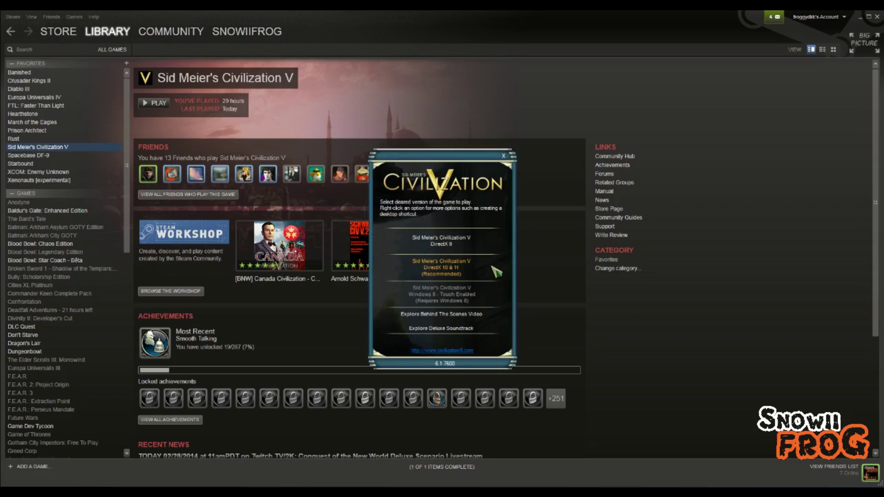
click(455, 275)
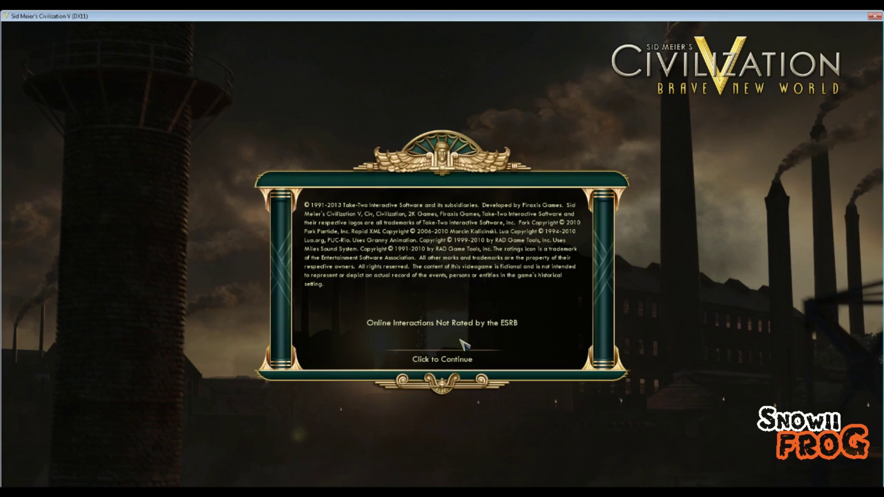
click(458, 362)
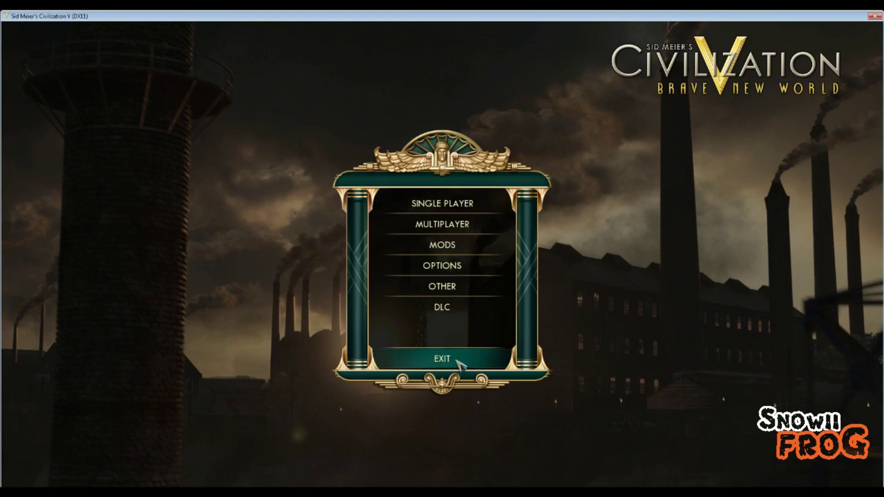
- Check the game's video options, lower a volume slider in the audio options, and accept the changes
click(450, 270)
click(437, 159)
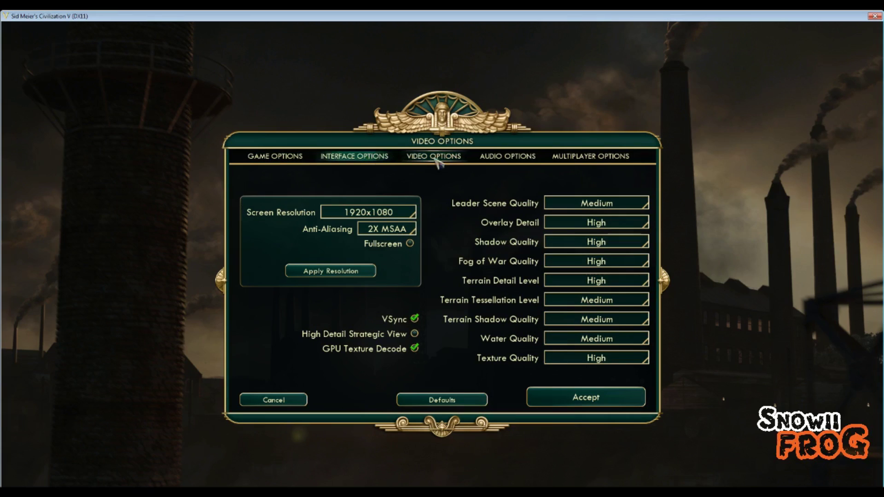
click(530, 159)
drag(551, 222, 337, 226)
click(553, 399)
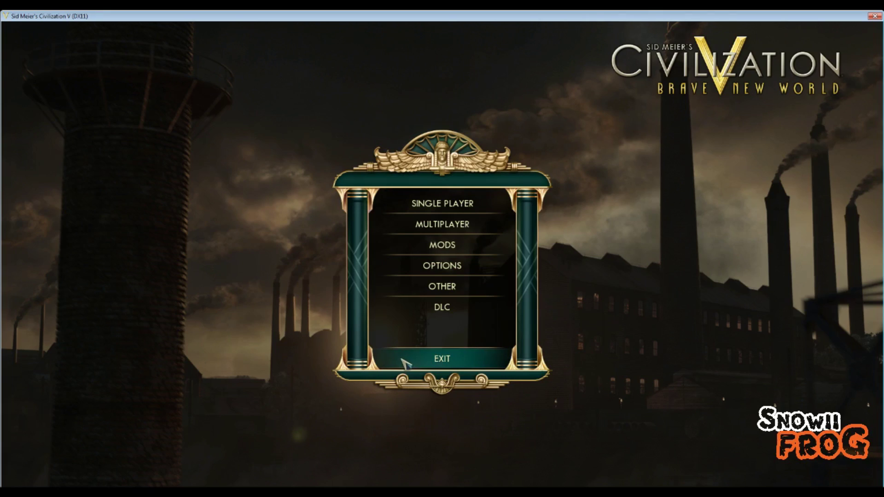